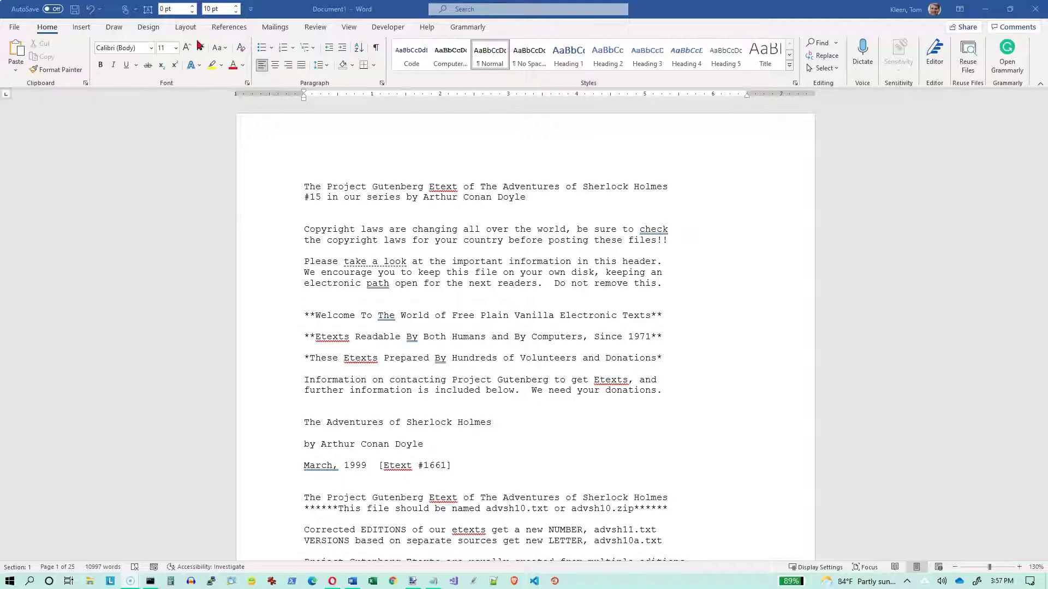
- Turn on Show/Hide ¶ and select the paragraph mark ending the first line
click(376, 48)
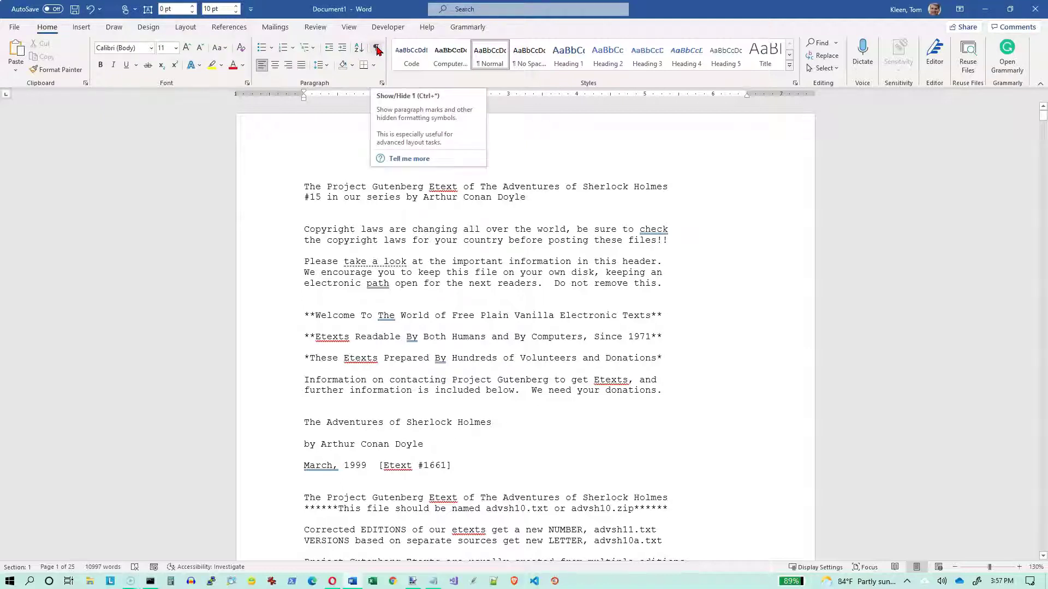
click(376, 49)
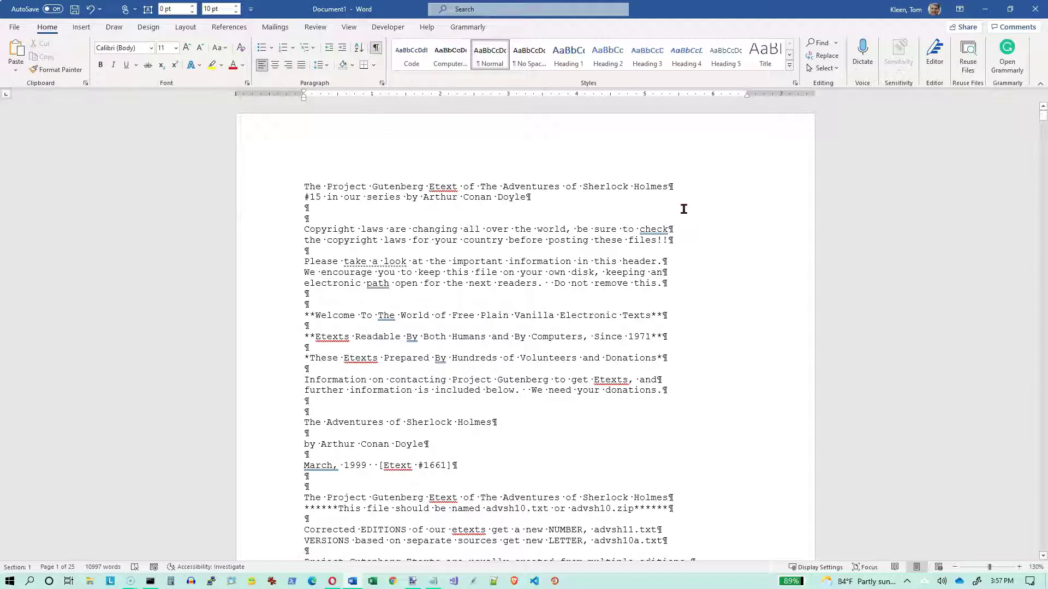
ctrl+scroll(794, 287, up, 7)
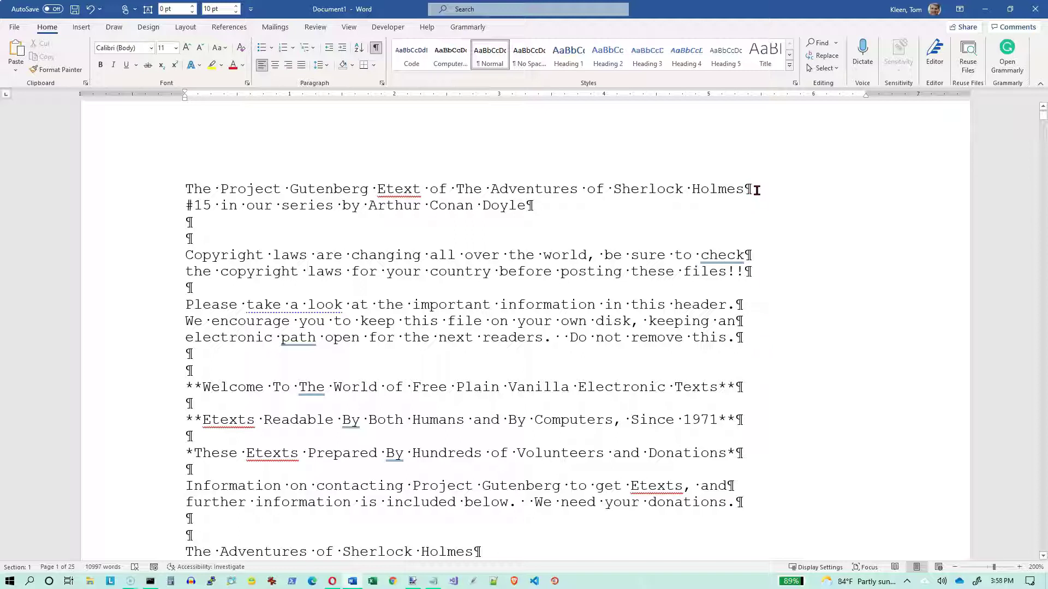
drag(745, 189, 752, 189)
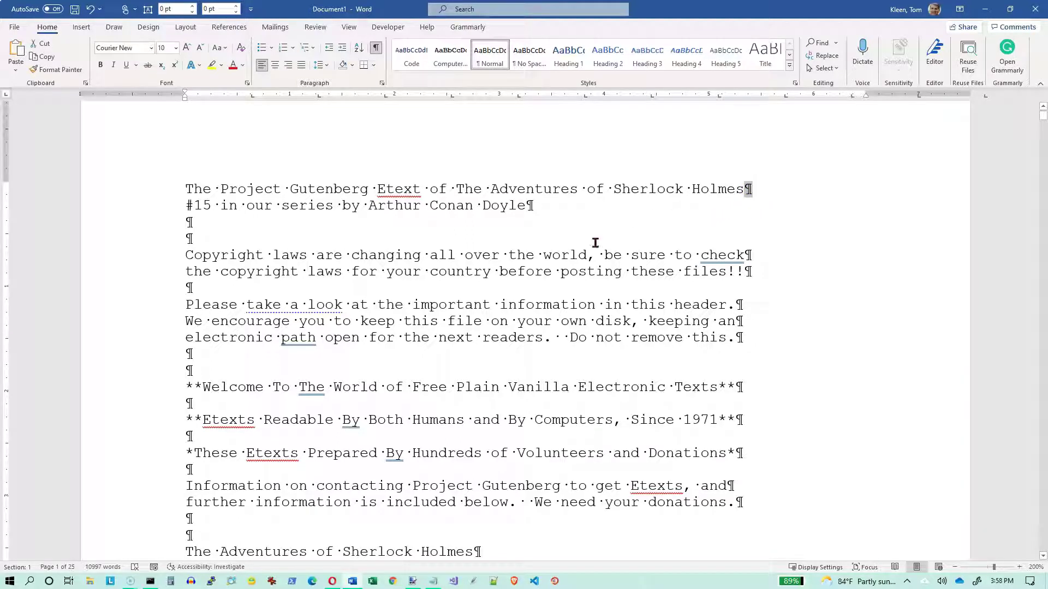
- Scroll past the Gutenberg header and small-print pages to the story text on page 6
scroll(550, 303, down, 15)
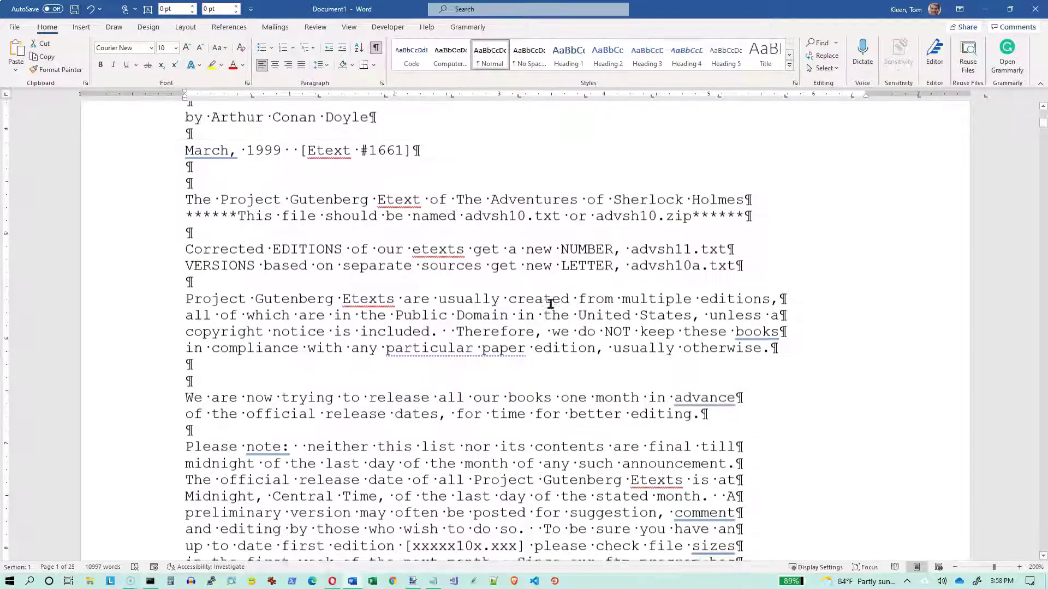
scroll(550, 304, down, 18)
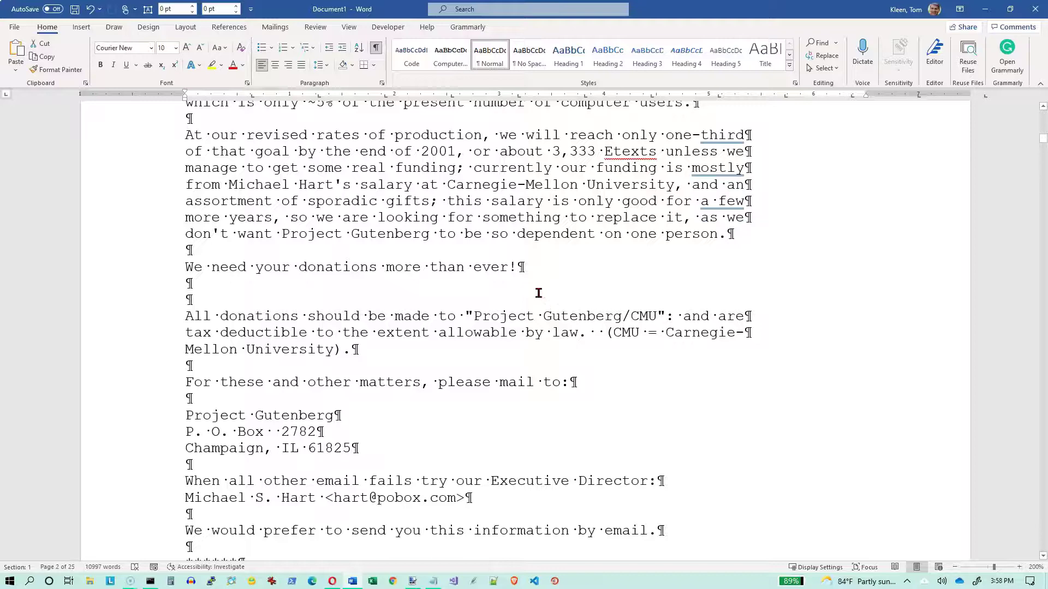
scroll(538, 293, down, 15)
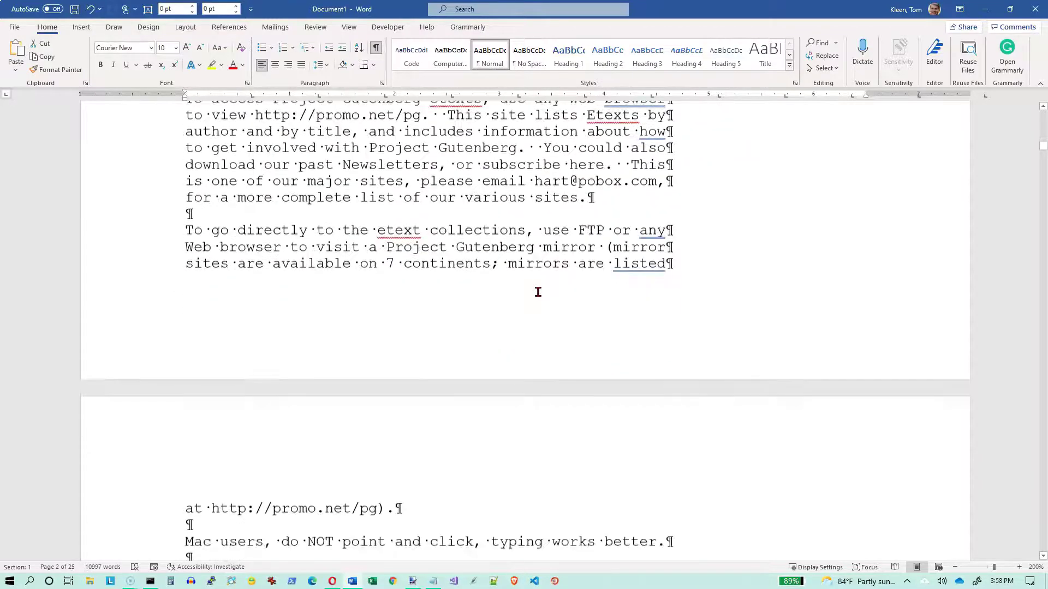
scroll(538, 293, down, 15)
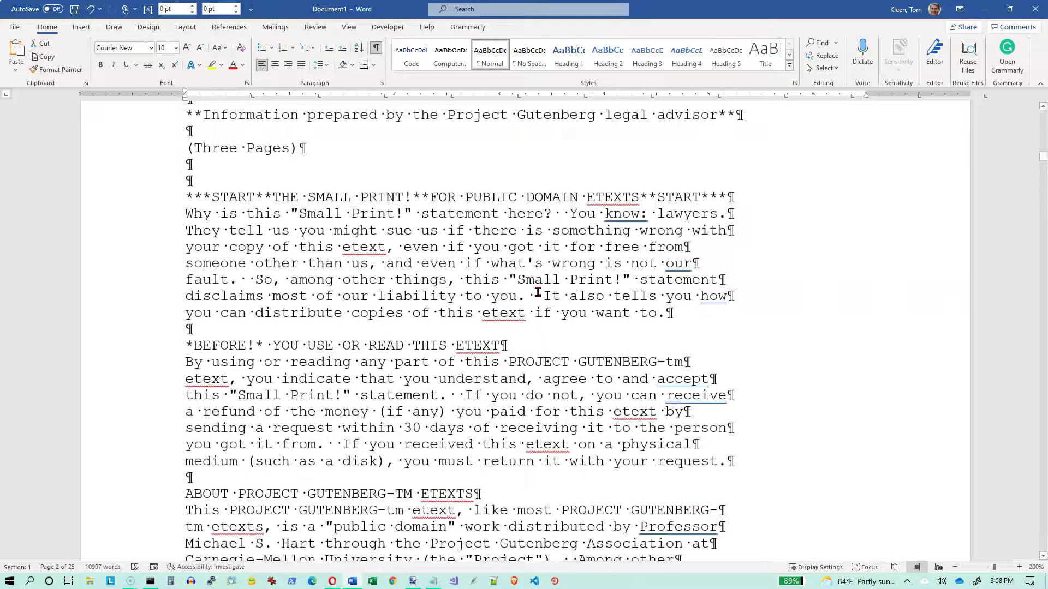
scroll(535, 290, down, 15)
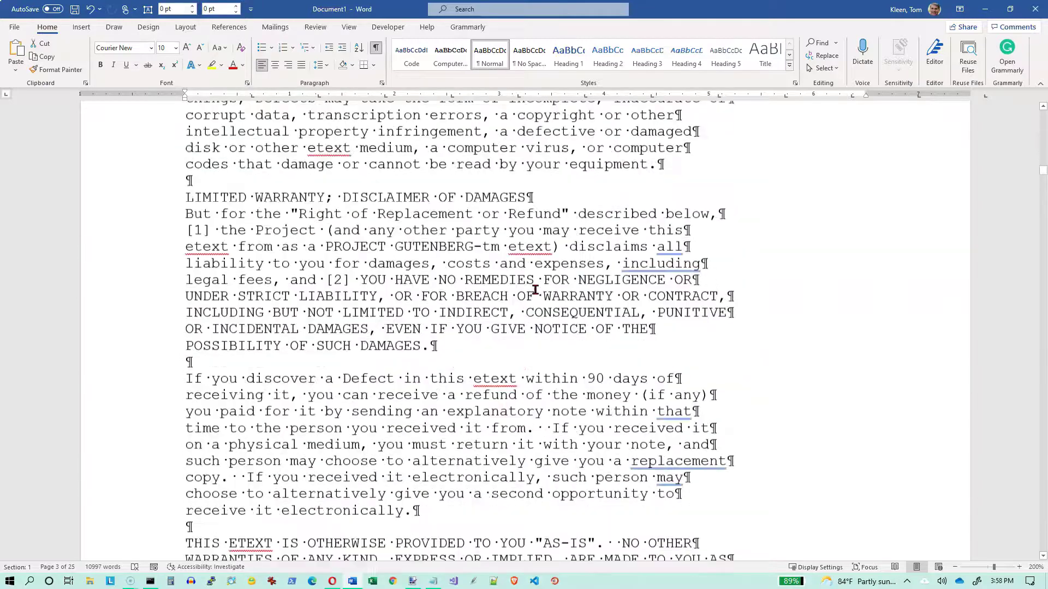
scroll(536, 290, down, 20)
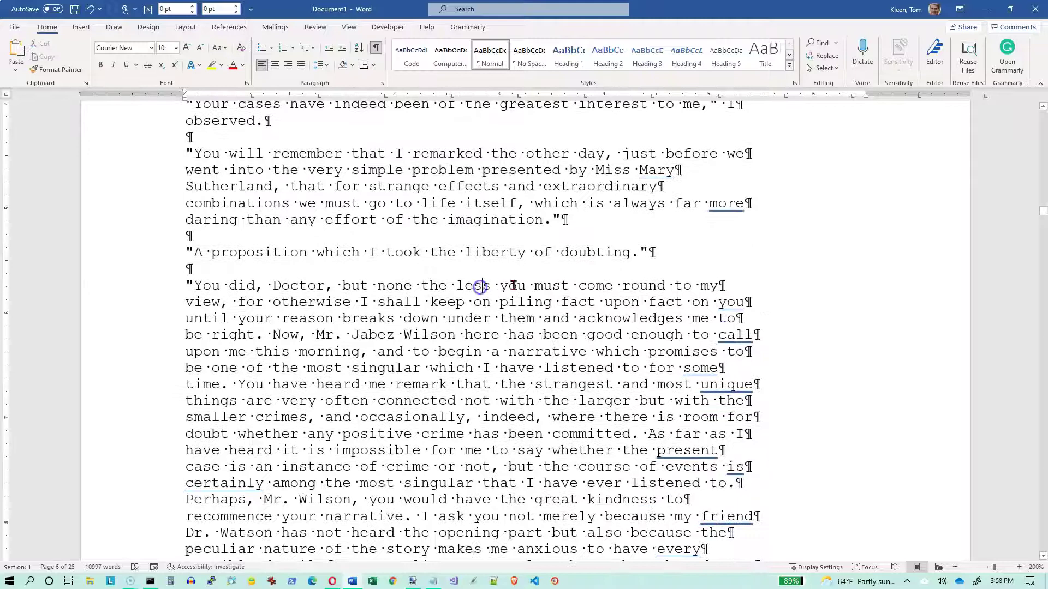
- Type filler 'jkl;j j;ljk;lj;lk jkl;j;klj' before 'you must come round', then backspace part of it
click(500, 287)
text(jkl;j j;ljk;lj;lk)
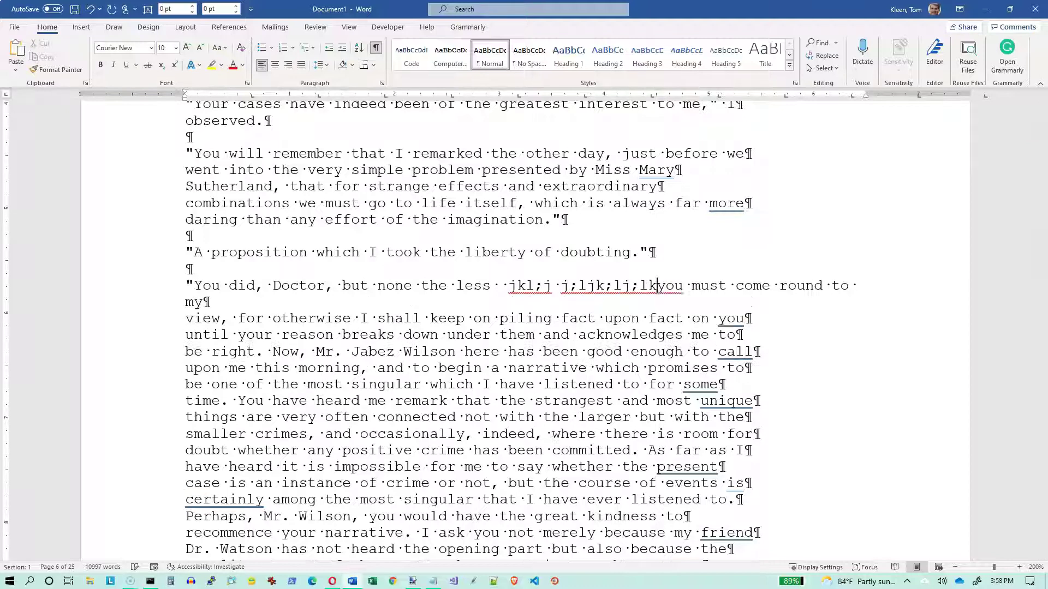
text( jkl;j;klj)
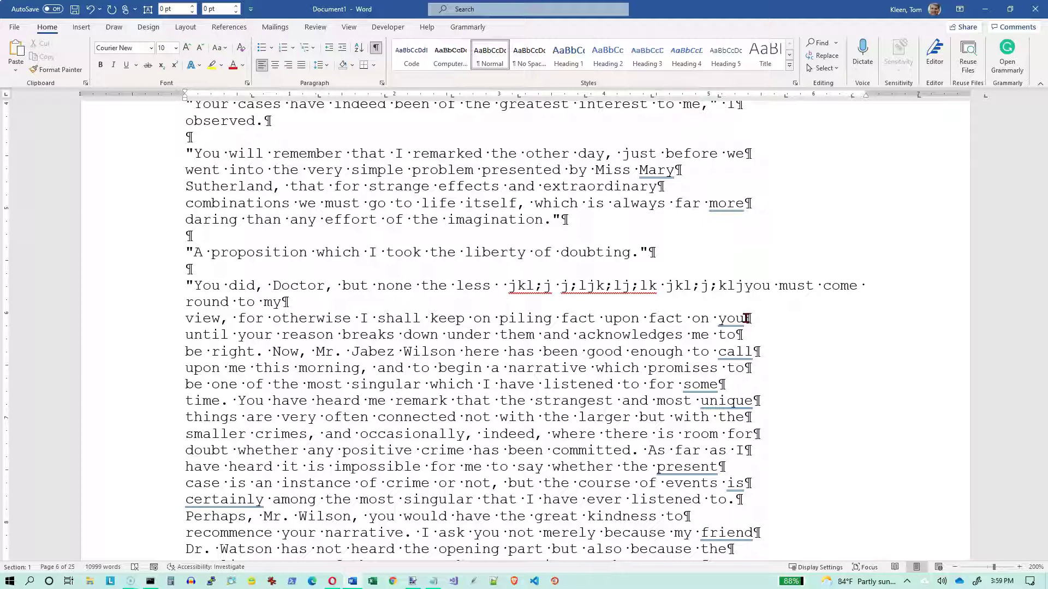
key(BackSpace)
key(BackSpace)
key(BackSpace)
key(BackSpace)
key(BackSpace)
key(BackSpace)
key(BackSpace)
key(BackSpace)
key(BackSpace)
key(BackSpace)
key(BackSpace)
key(BackSpace)
key(BackSpace)
key(BackSpace)
key(BackSpace)
key(BackSpace)
key(BackSpace)
key(BackSpace)
key(BackSpace)
key(BackSpace)
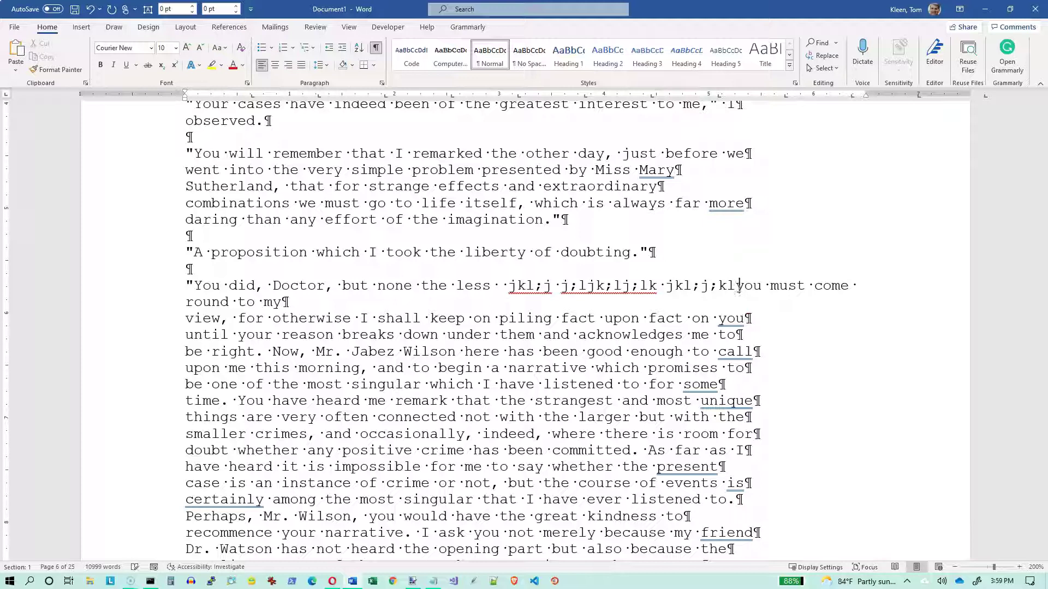
- Delete the leftover stray filler so the sentence reads as before
key(BackSpace)
key(BackSpace)
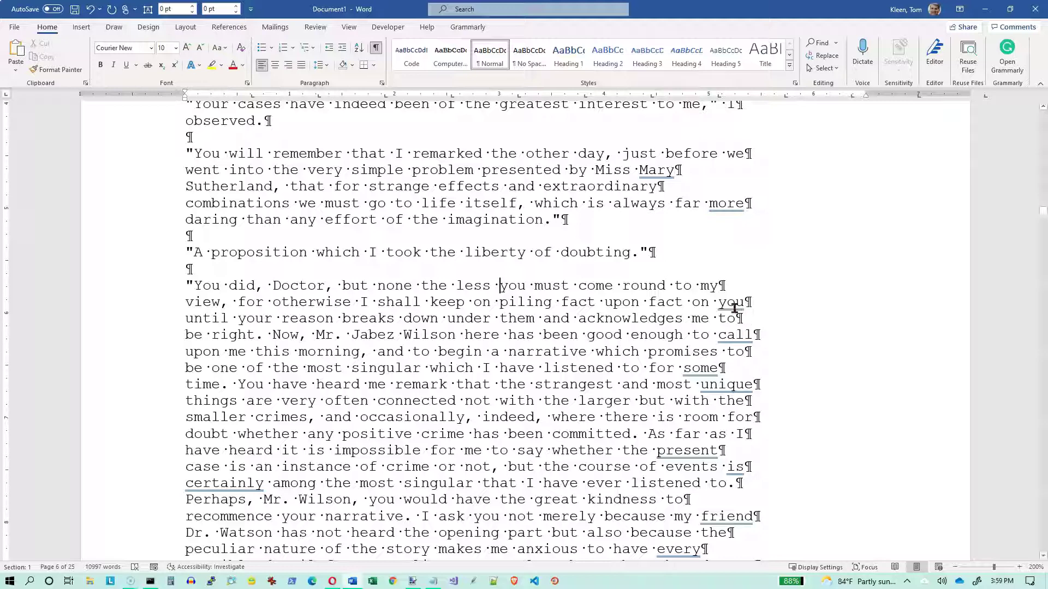
scroll(497, 230, down, 12)
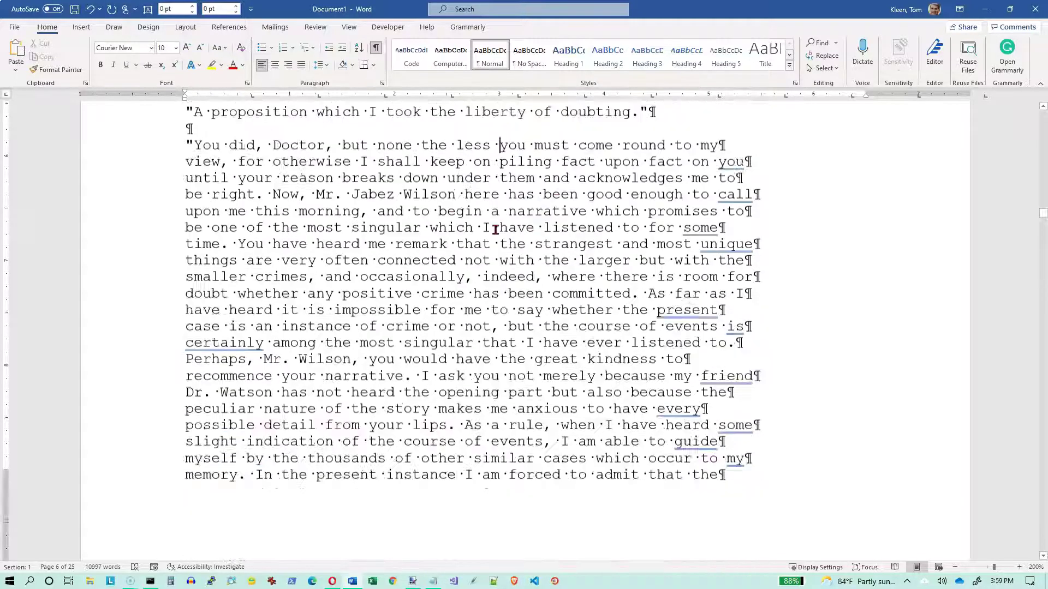
scroll(489, 234, down, 3)
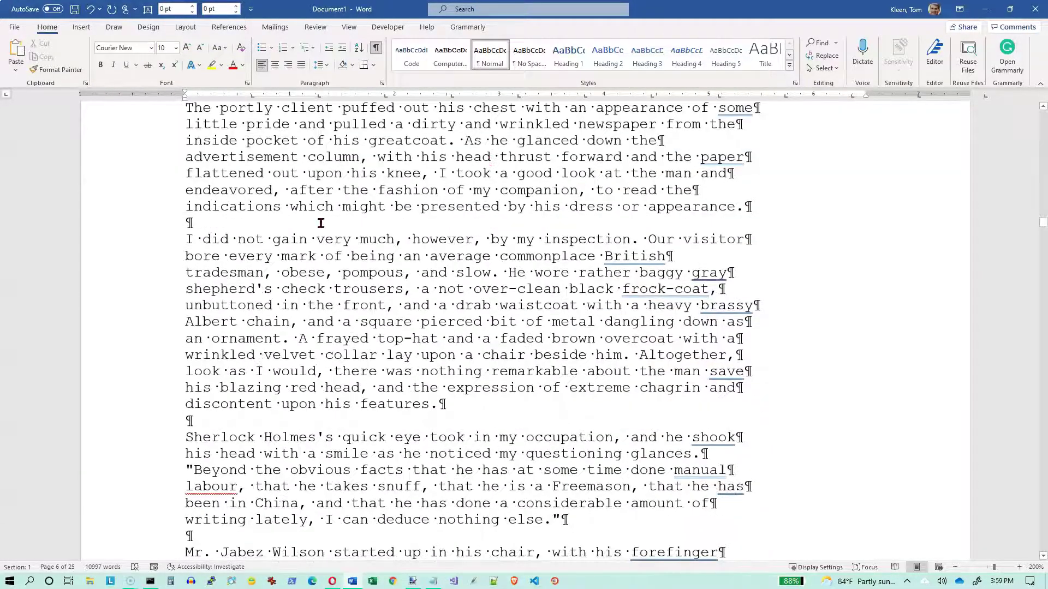
scroll(320, 222, up, 2)
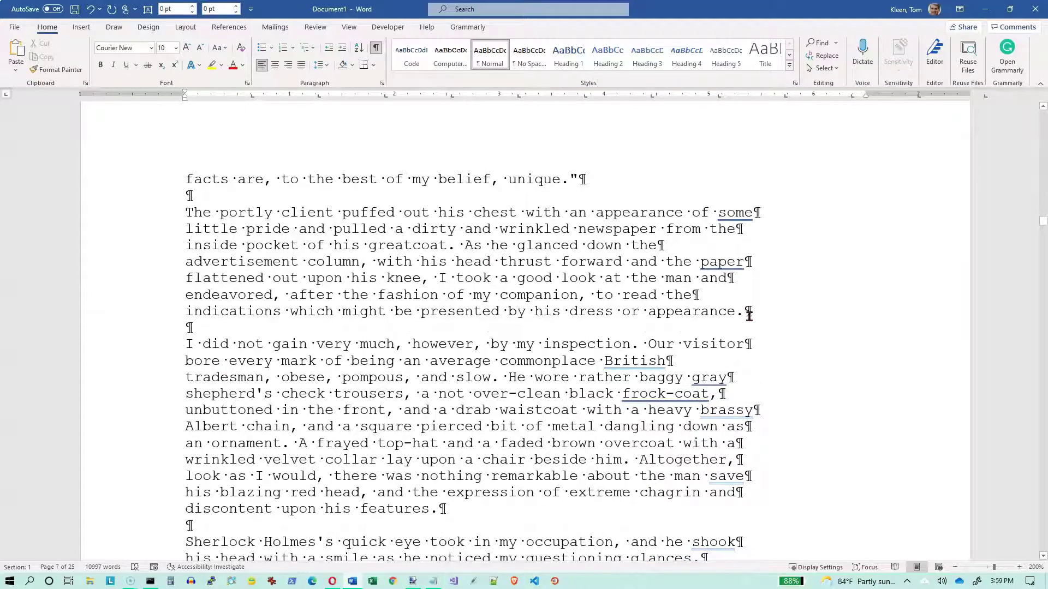
- Point out the line-end marks after 'appearance.', 'visitor' and 'features.', then return to the document top
click(750, 312)
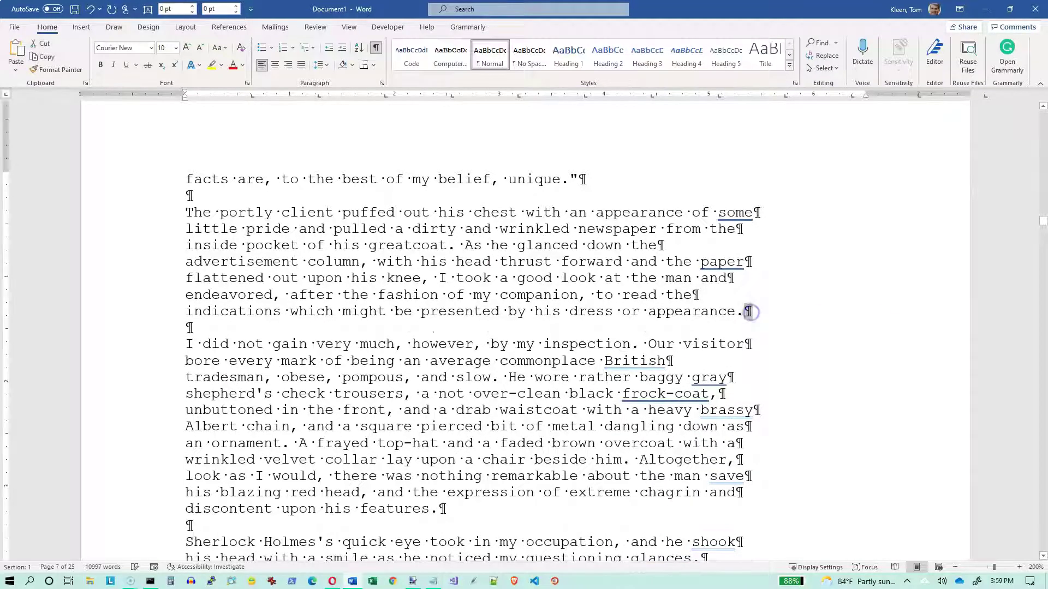
click(218, 330)
click(746, 346)
scroll(382, 382, down, 2)
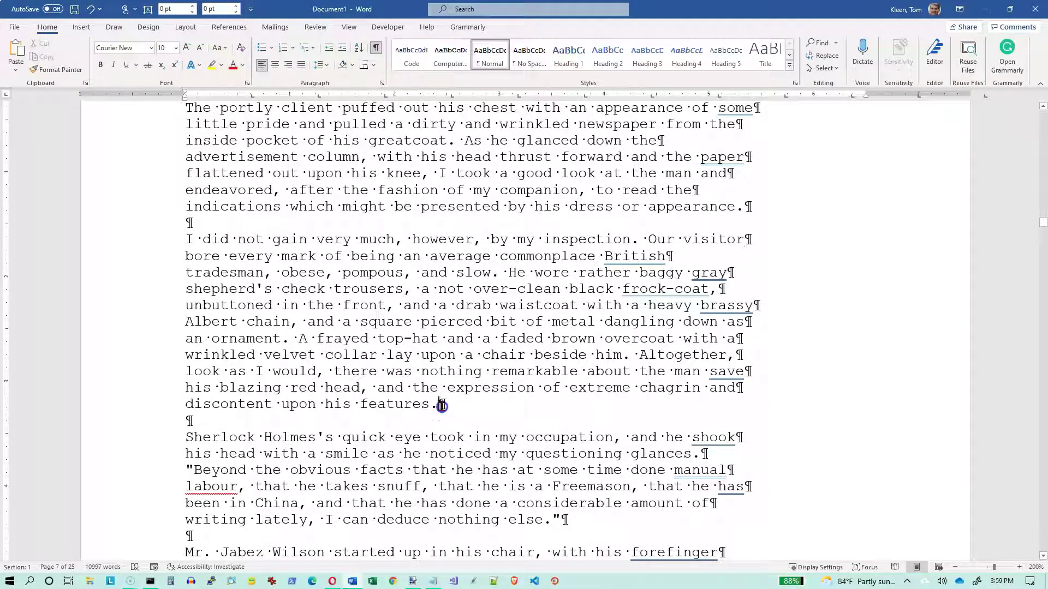
drag(438, 404, 445, 418)
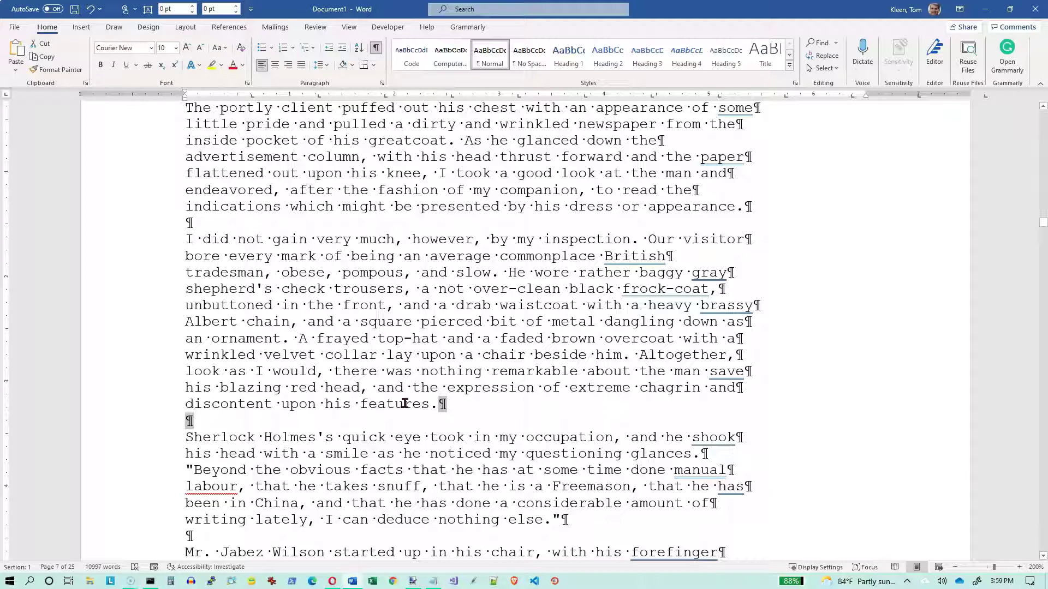
click(447, 405)
scroll(446, 405, up, 20)
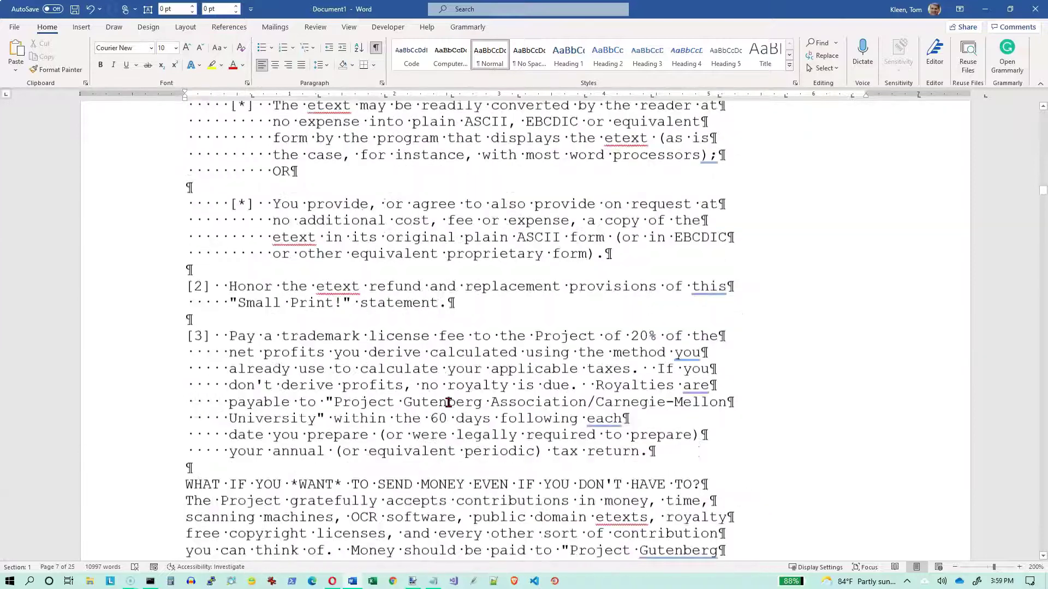
key(ctrl+Home)
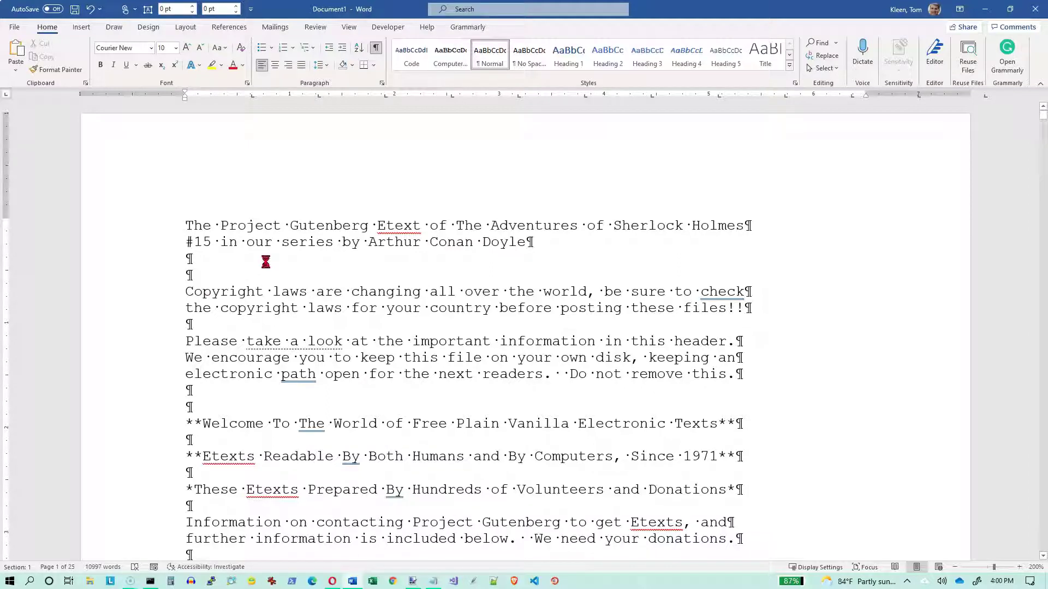
- Replace all 273 doubled paragraph marks (^p^p) with /// using Find and Replace
key(ctrl+h)
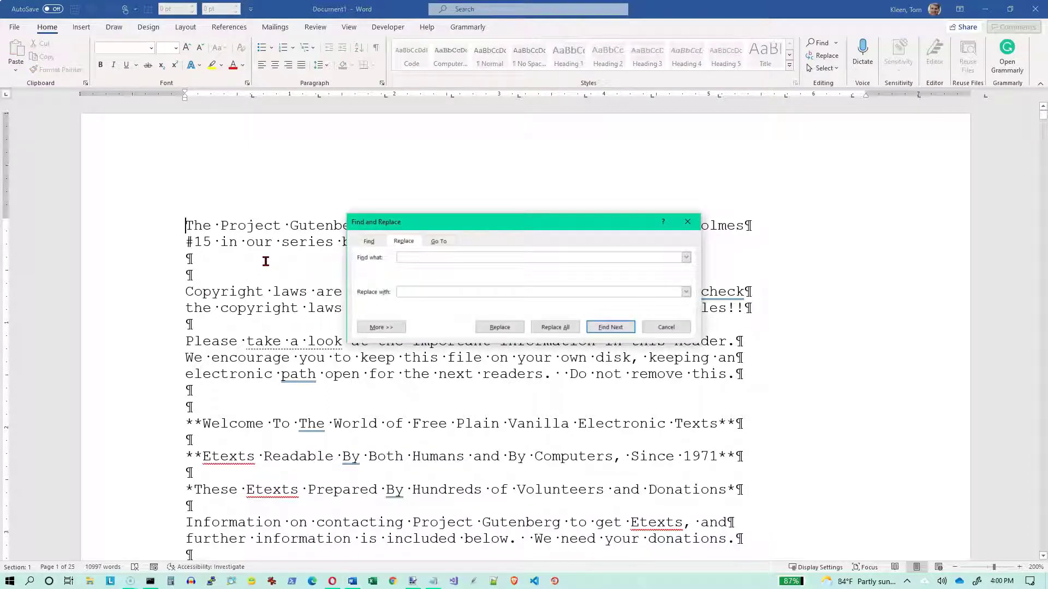
click(413, 256)
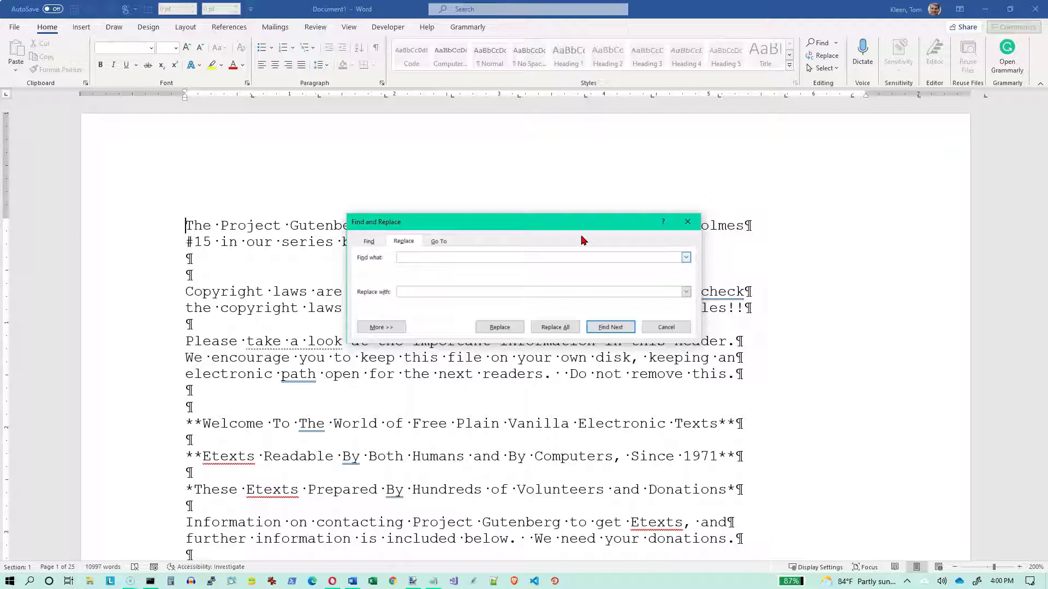
text(Y)
key(BackSpace)
text(*)
click(413, 293)
click(557, 329)
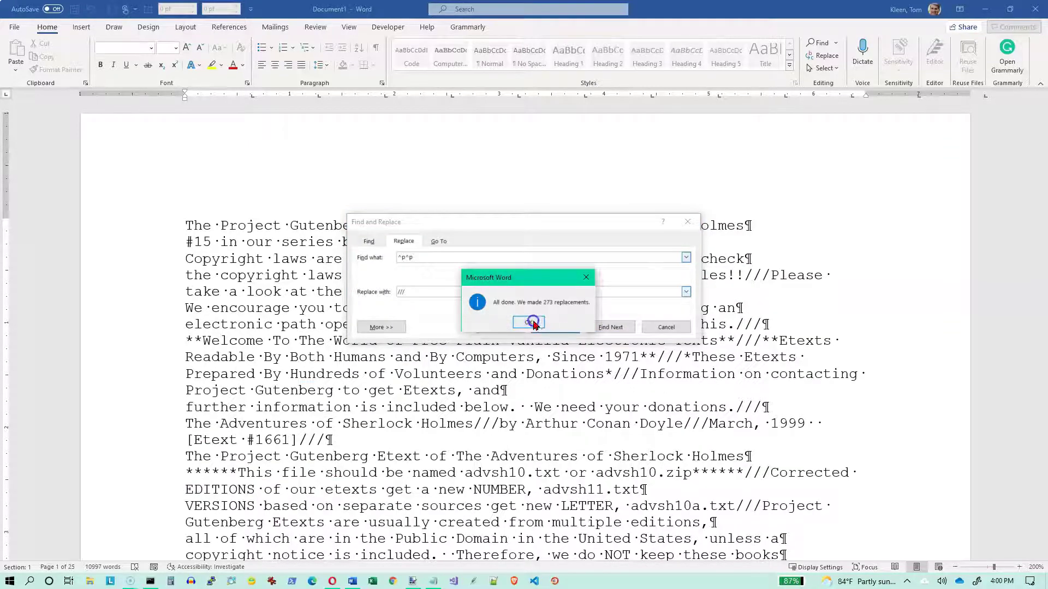
click(531, 323)
click(666, 327)
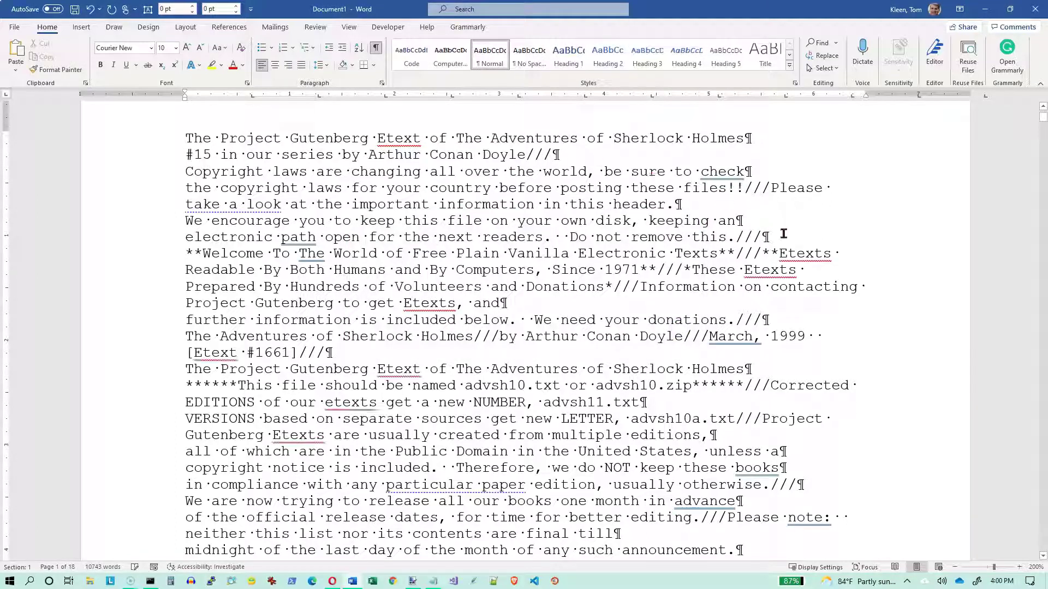
scroll(786, 273, down, 8)
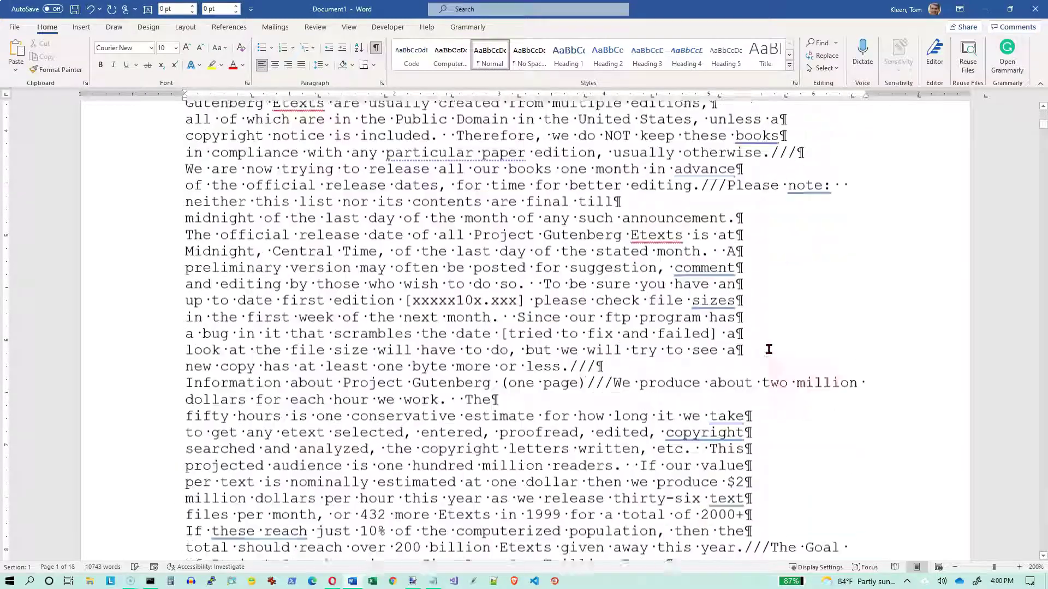
scroll(751, 296, up, 2)
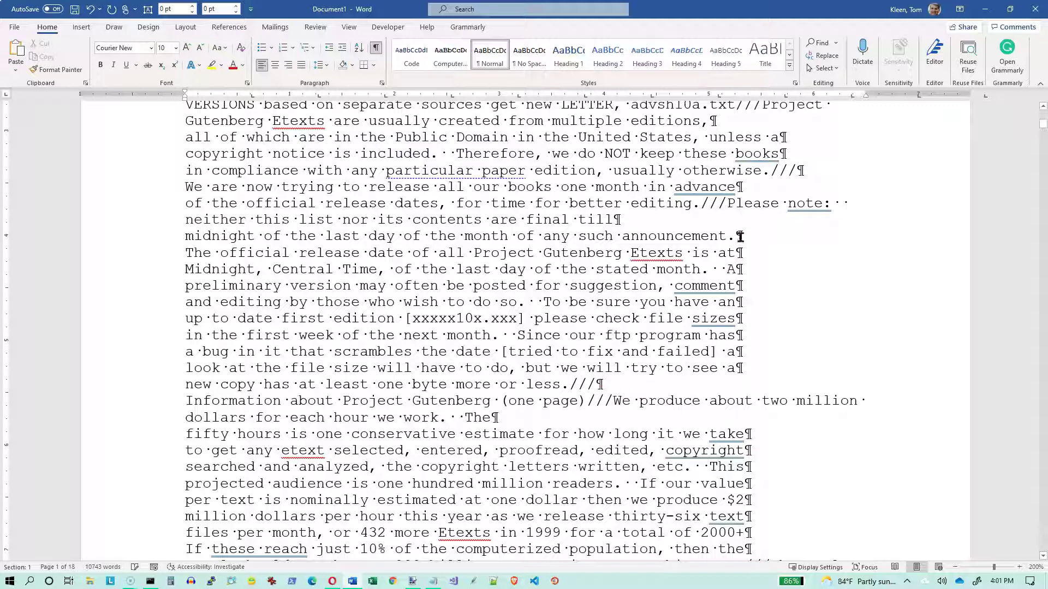
scroll(532, 232, up, 8)
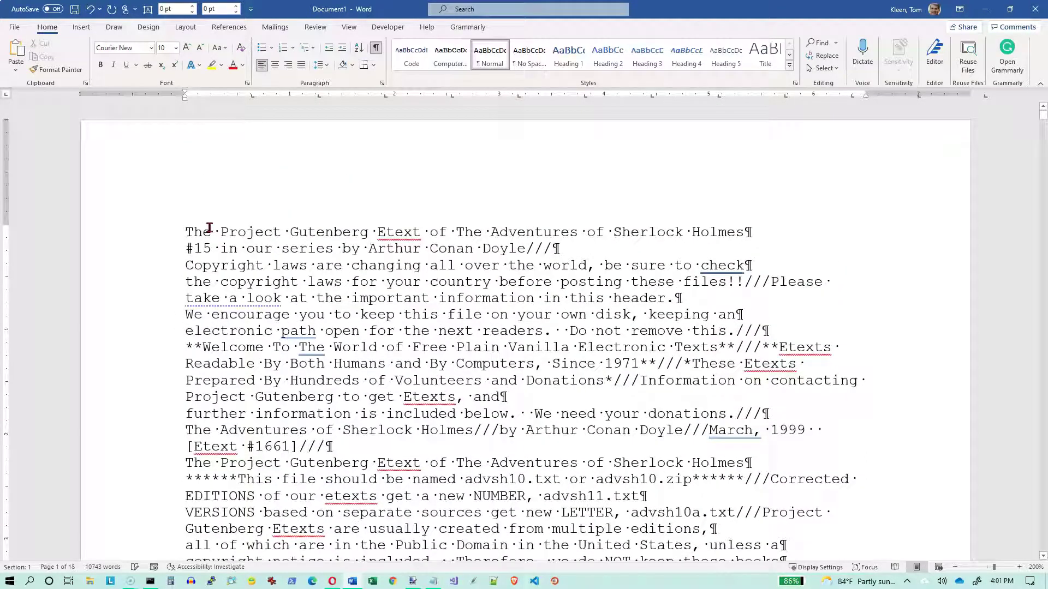
- Replace all 839 remaining paragraph marks (^p) with nothing
key(ctrl+h)
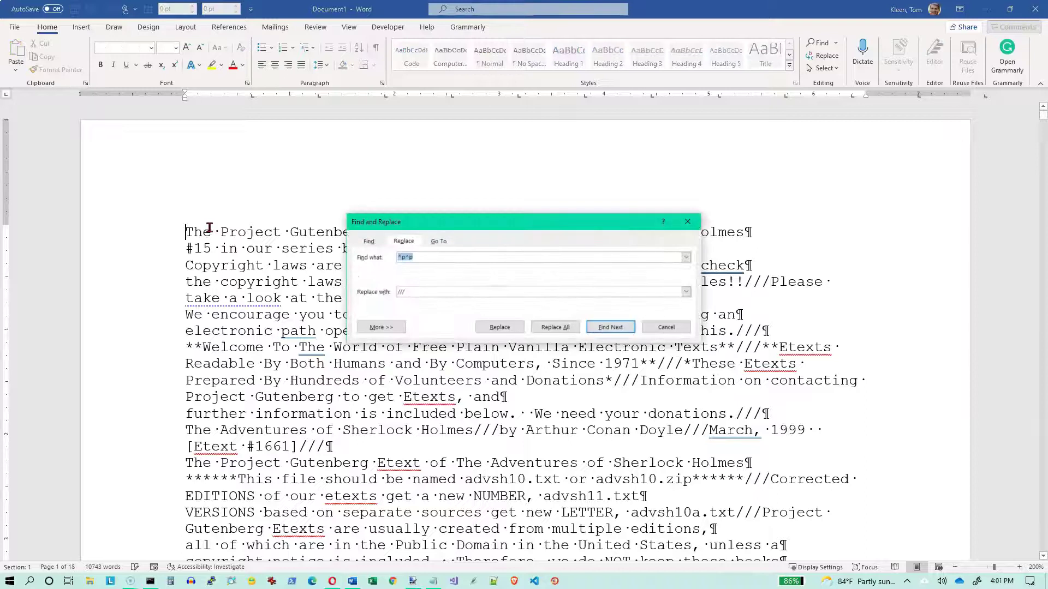
click(427, 258)
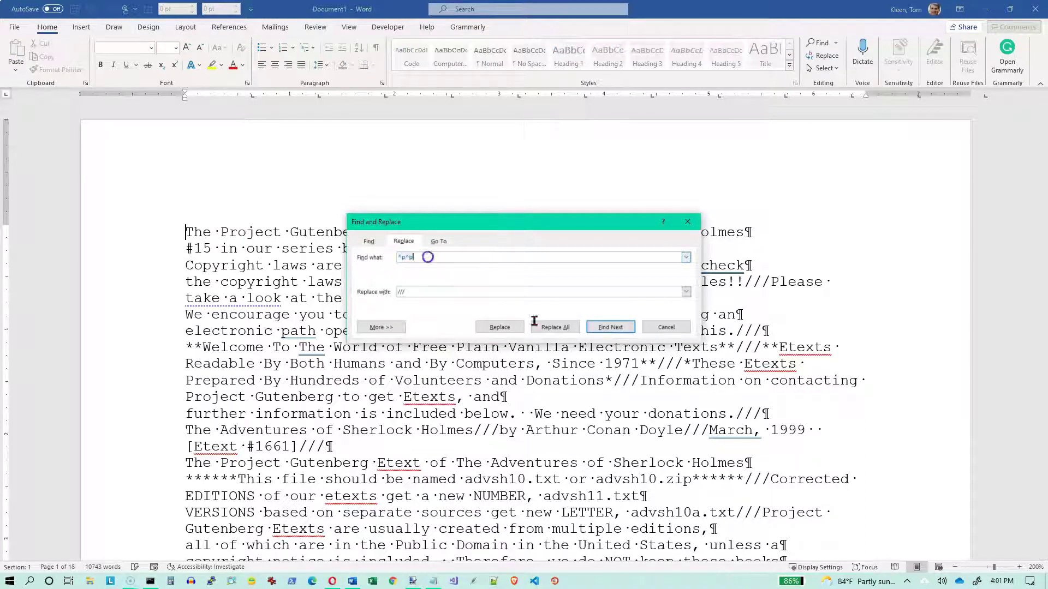
text(\)
click(420, 294)
click(555, 328)
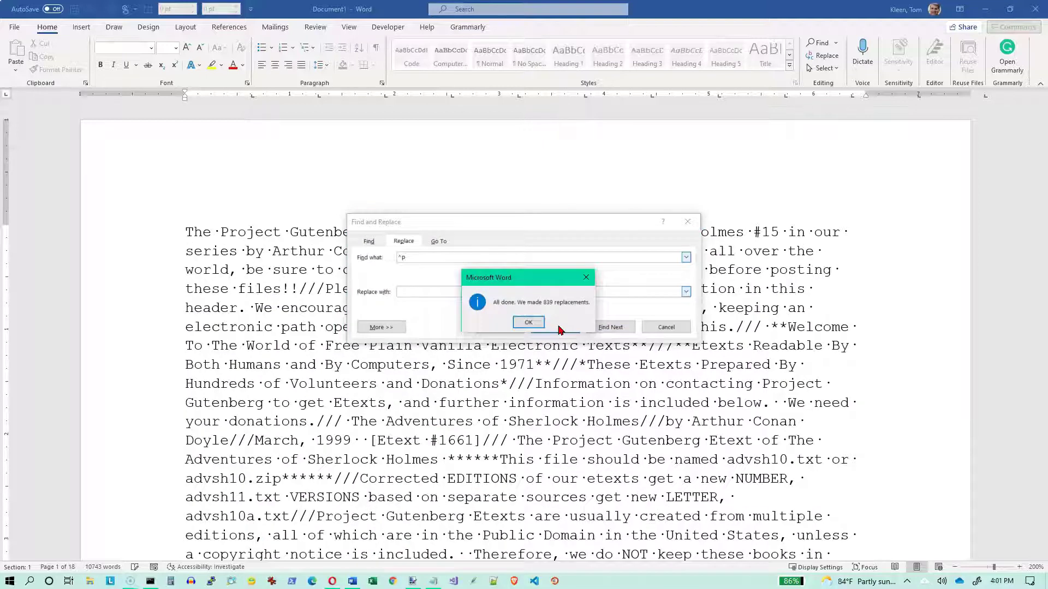
click(529, 323)
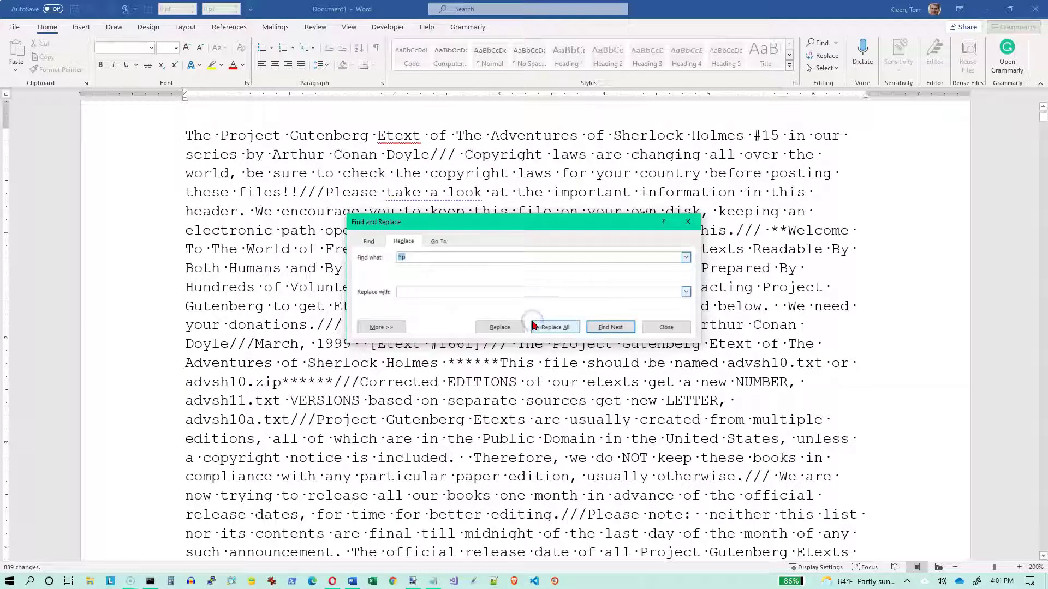
click(666, 328)
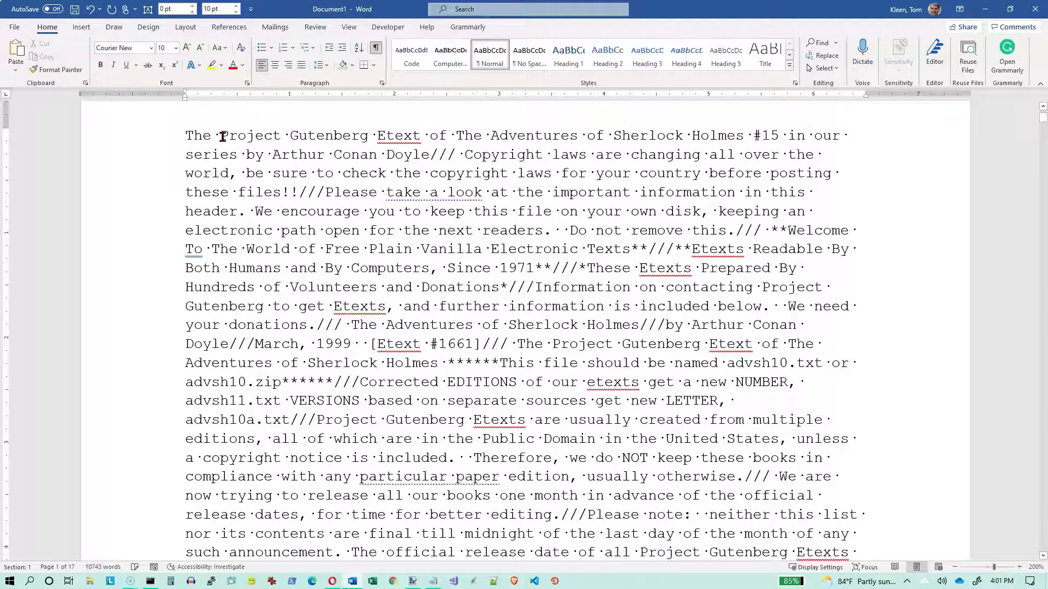
- Replace all 273 /// markers with ^p paragraph breaks
key(ctrl+h)
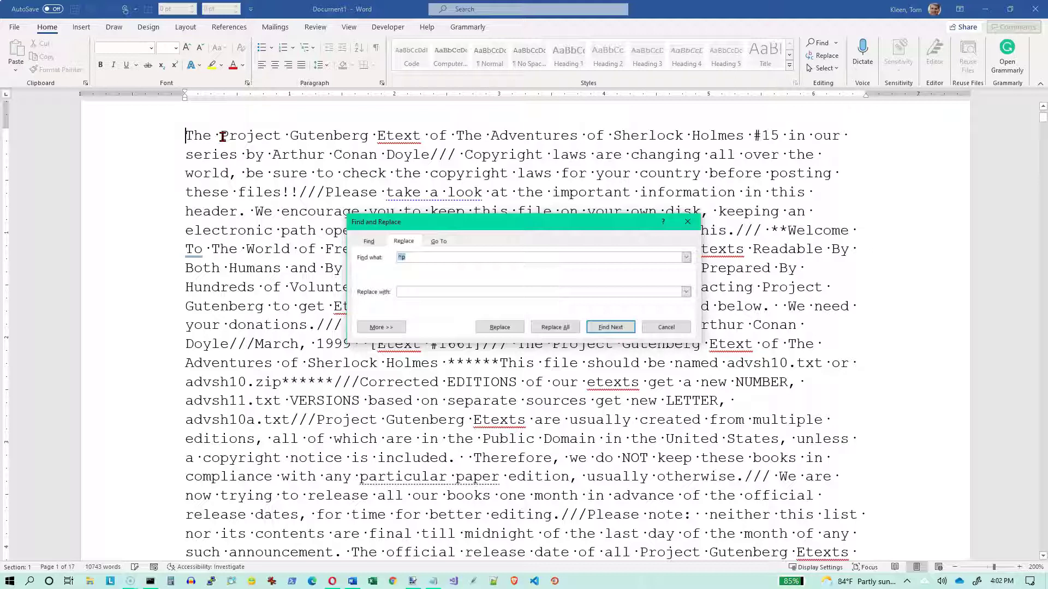
text(///)
click(562, 329)
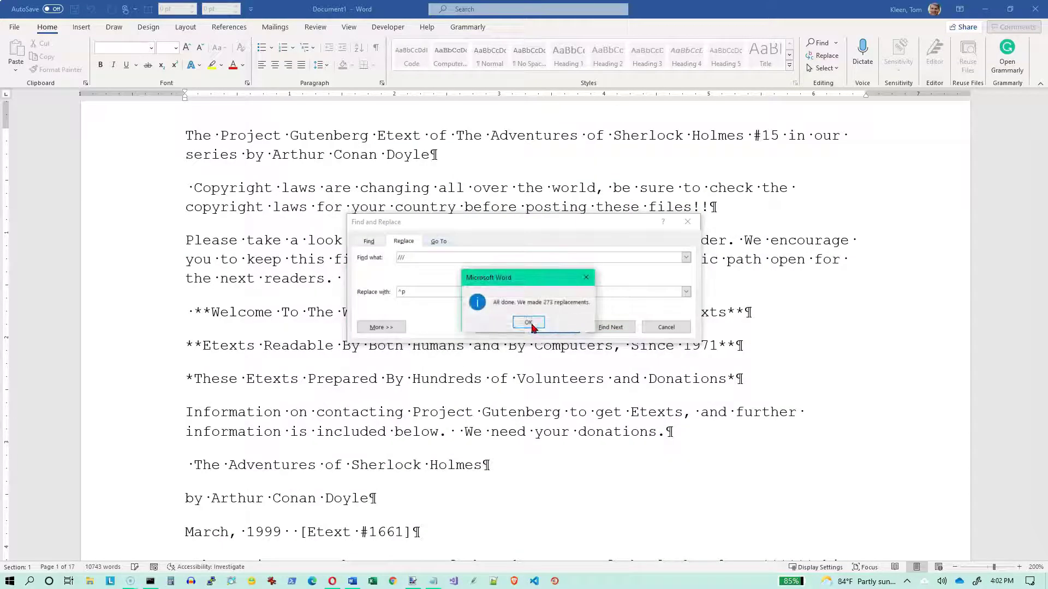
click(529, 323)
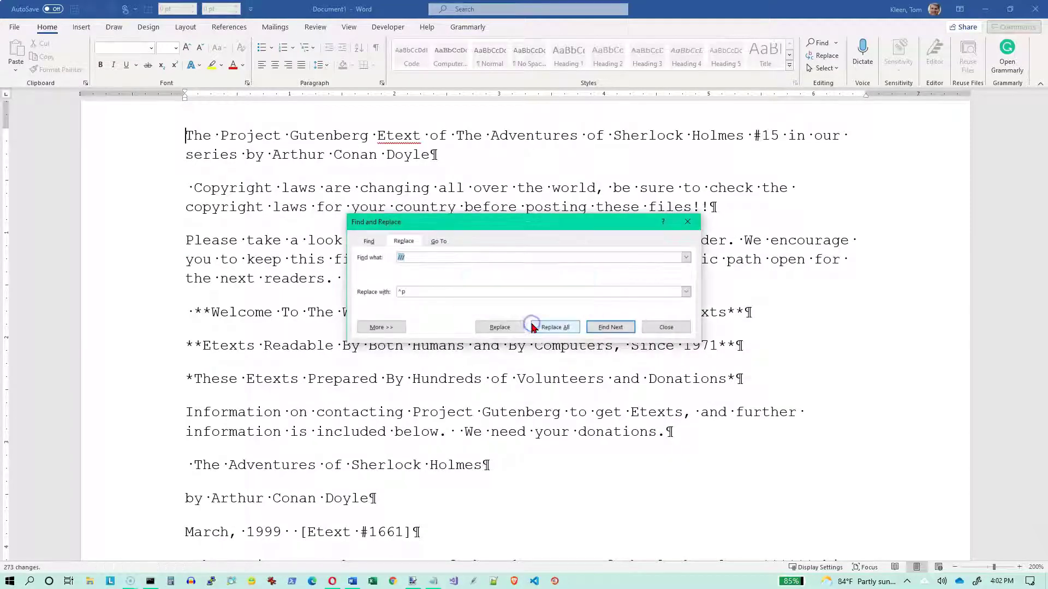
click(667, 328)
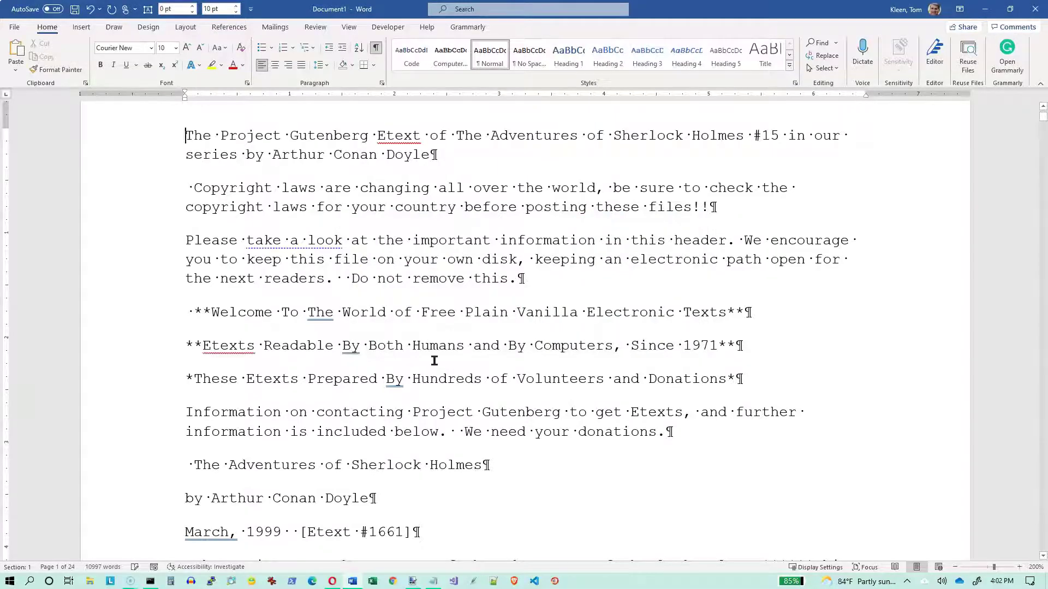
scroll(434, 305, down, 5)
scroll(434, 304, down, 15)
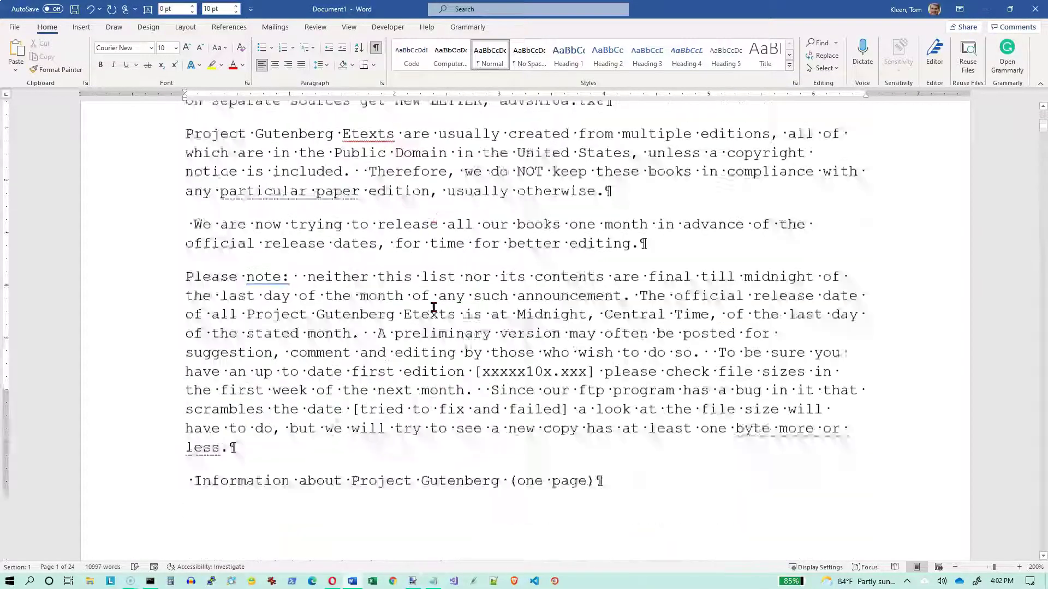
scroll(433, 308, down, 20)
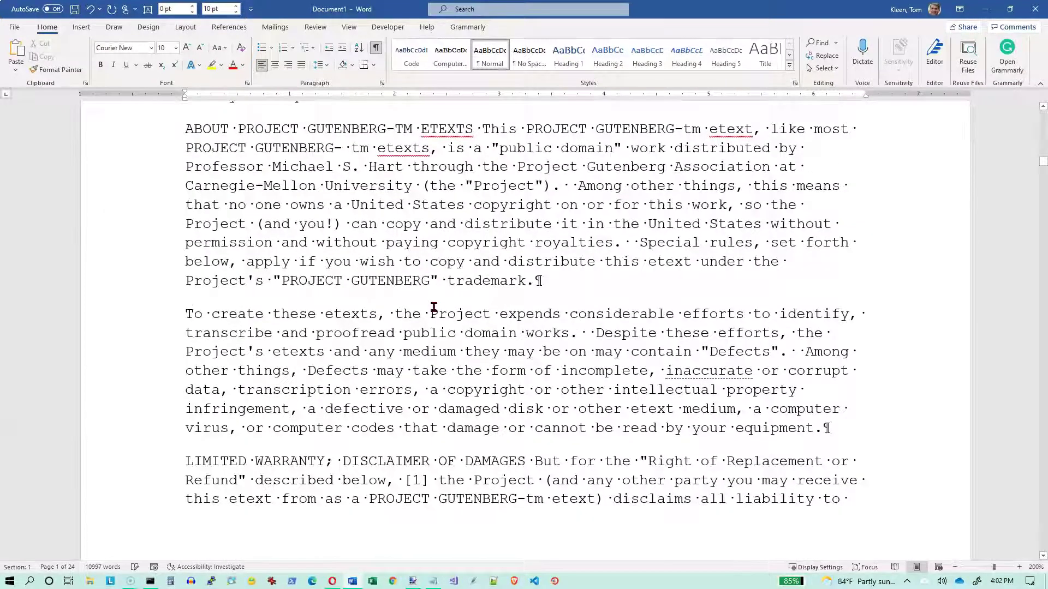
scroll(434, 307, up, 2)
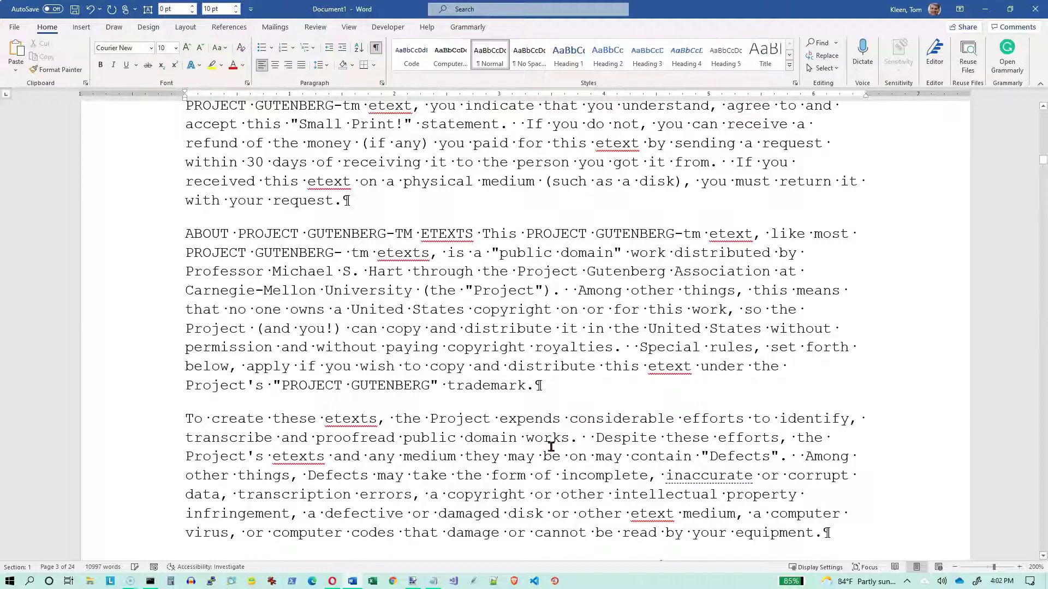
- Type test letters before 'considerable' in the 'To create these etexts' paragraph to watch it rewrap
click(571, 419)
text(jkl; )
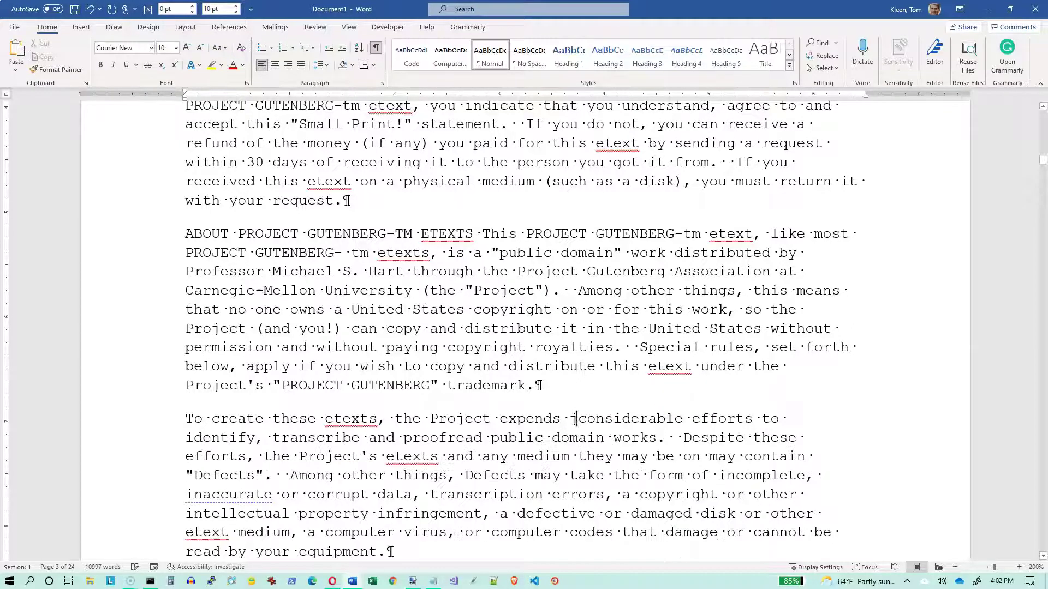
text(jkl;jkl; jhkl;j kl;jk)
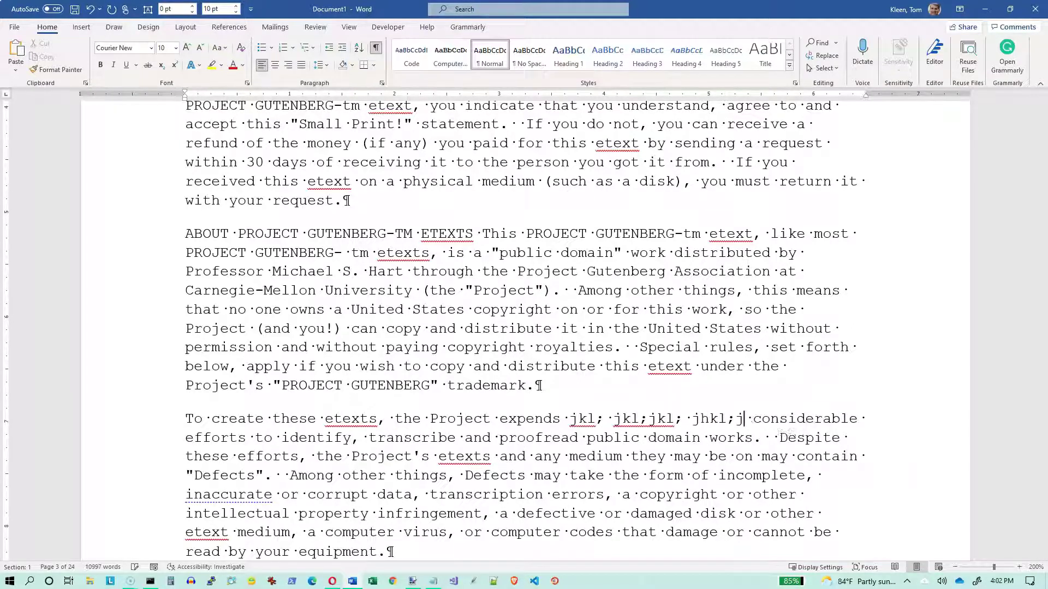
text( jkl;j kjl;jk;l jk;lj)
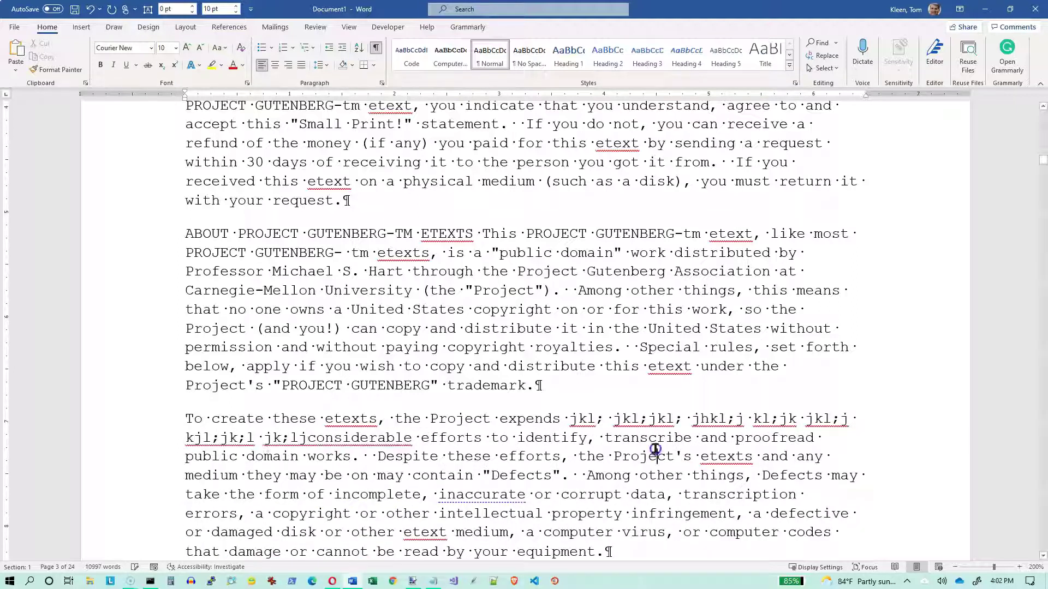
scroll(507, 493, down, 2)
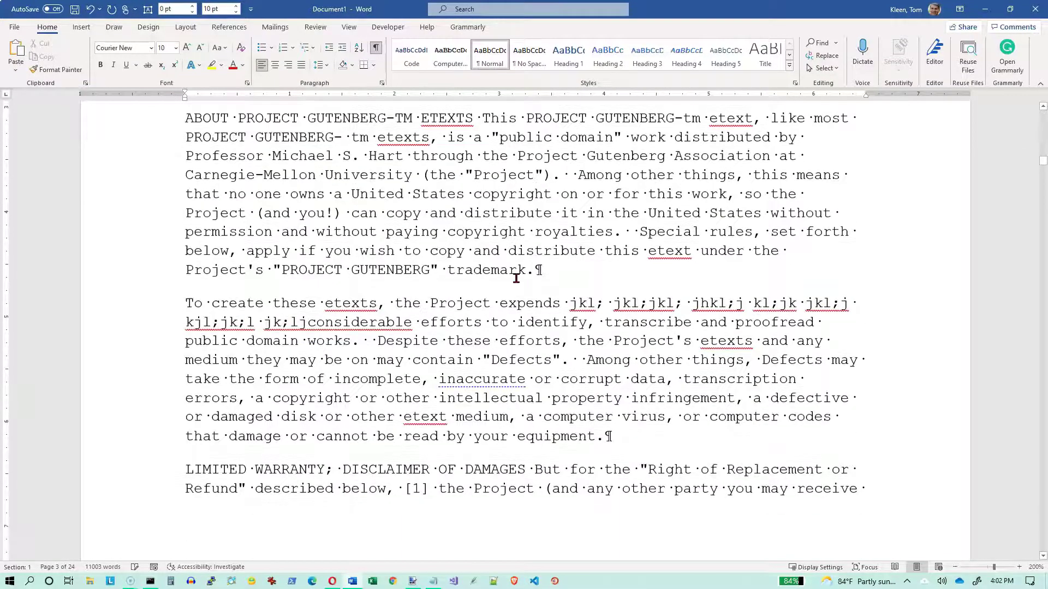
scroll(546, 328, up, 20)
scroll(516, 278, up, 20)
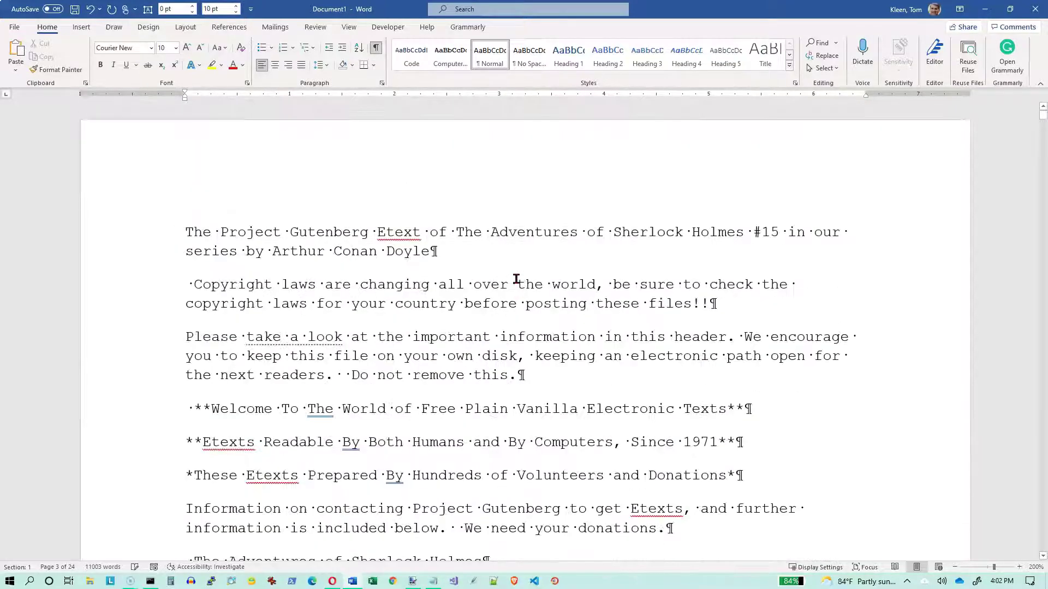
click(453, 252)
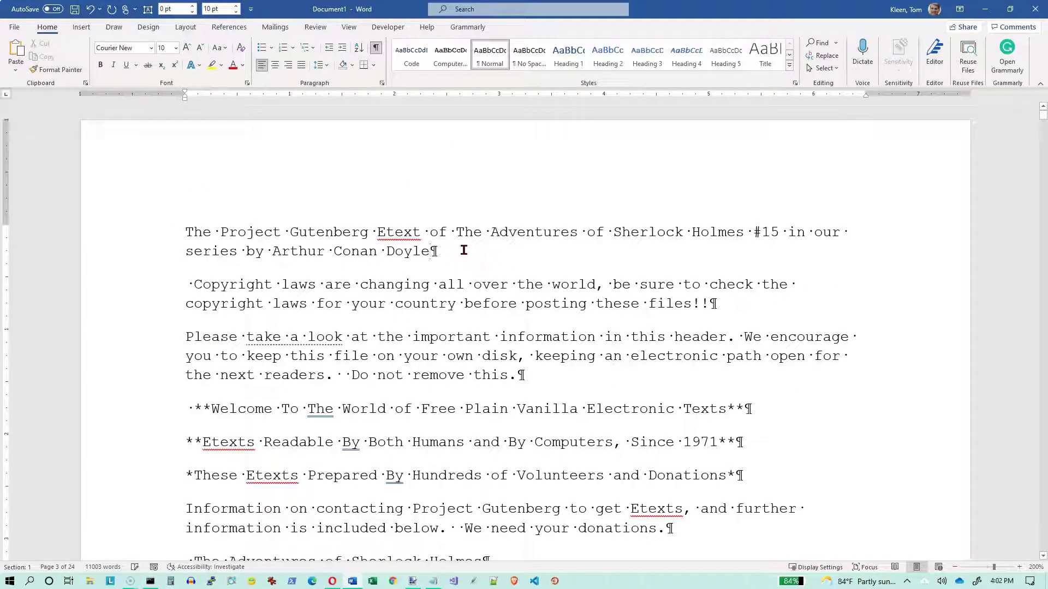